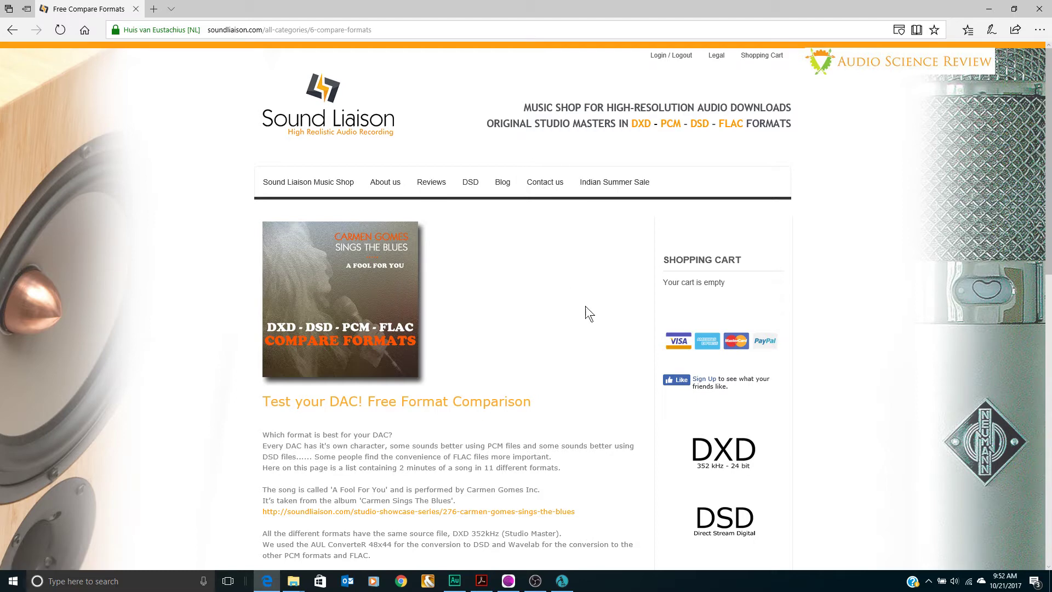
Scroll the Sound Liaison page down to the Downloadable Items table of DXD, PCM, DSD and FLAC versions
{"action": "left_click_drag", "start_coordinate": [1043, 222], "coordinate": [1050, 497]}
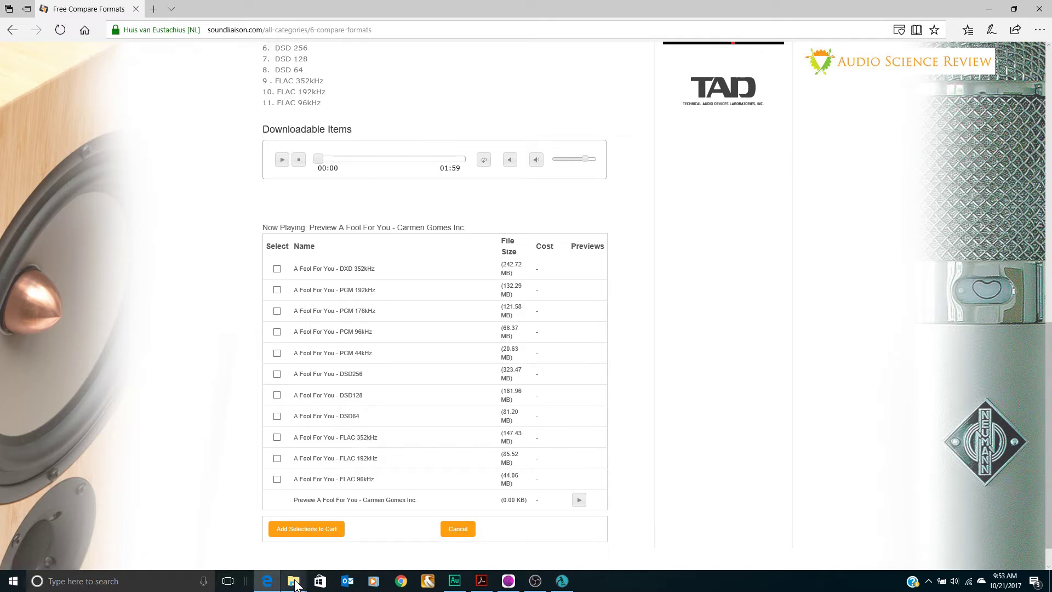
Switch to the File Explorer window showing the Free Comparison tracks folder with 11 files
{"action": "mouse_move", "coordinate": [294, 580]}
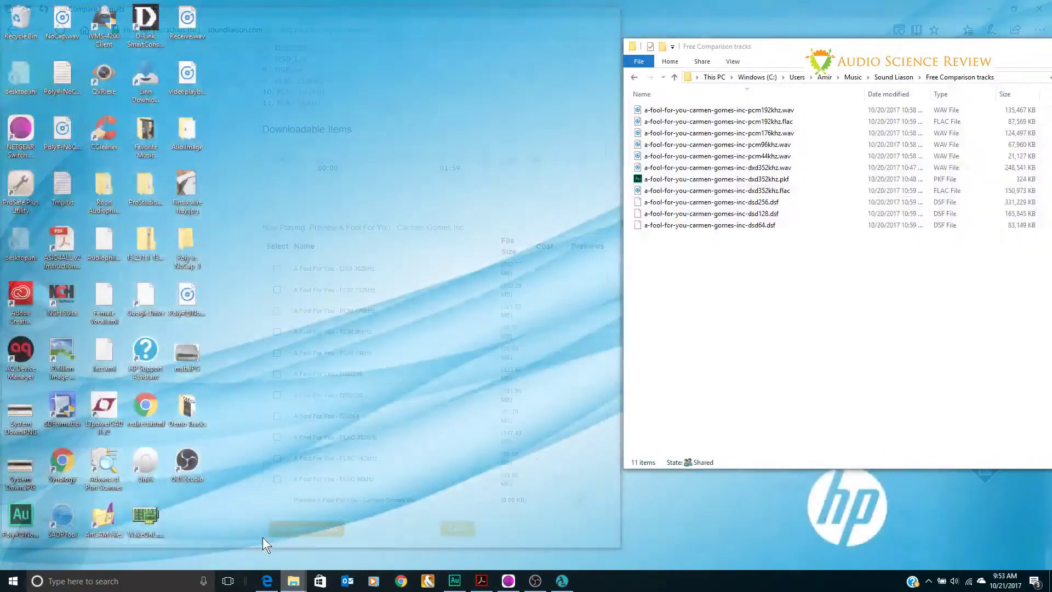
{"action": "left_click", "coordinate": [262, 537]}
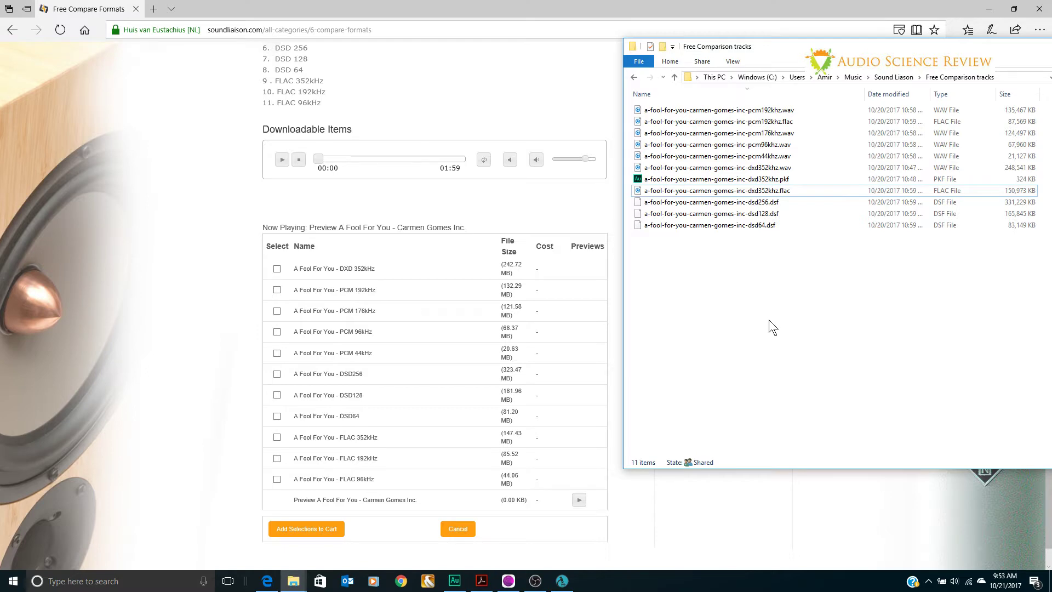
Bring MusicScope forward and select dxd352khz.flac in the Explorer folder
{"action": "left_click", "coordinate": [561, 581]}
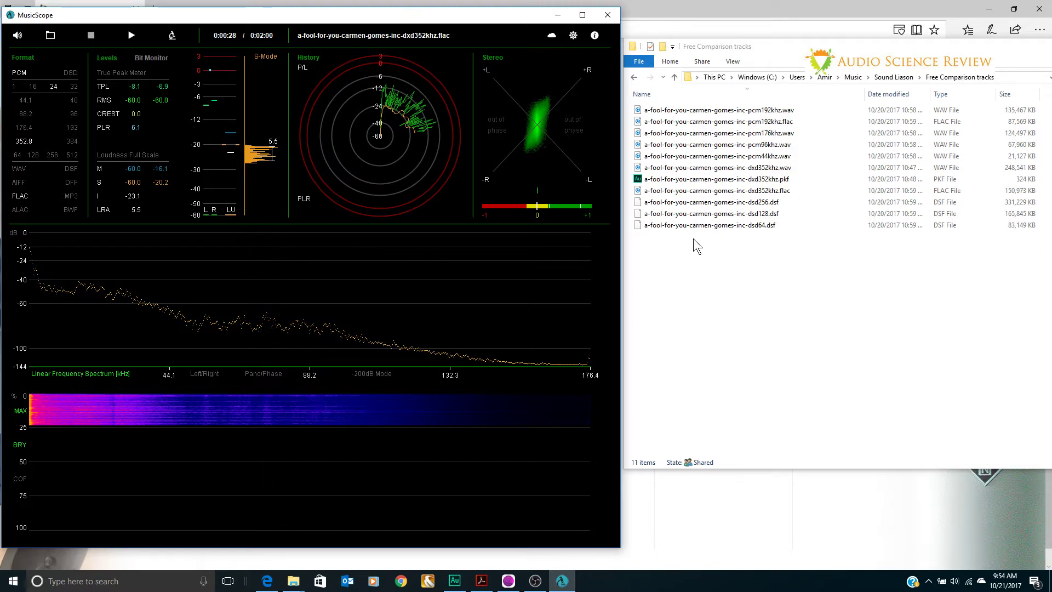
{"action": "left_click", "coordinate": [642, 194]}
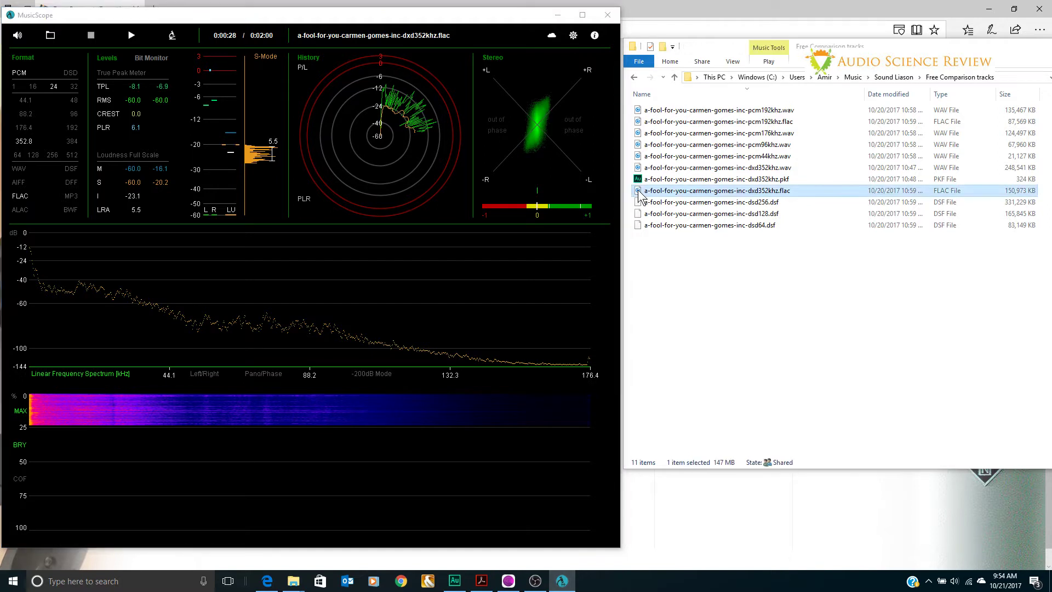
Drop dxd352khz.flac onto MusicScope so it reloads stopped at 0:00:00 with a cleared spectrum
{"action": "left_click_drag", "start_coordinate": [642, 196], "coordinate": [355, 287]}
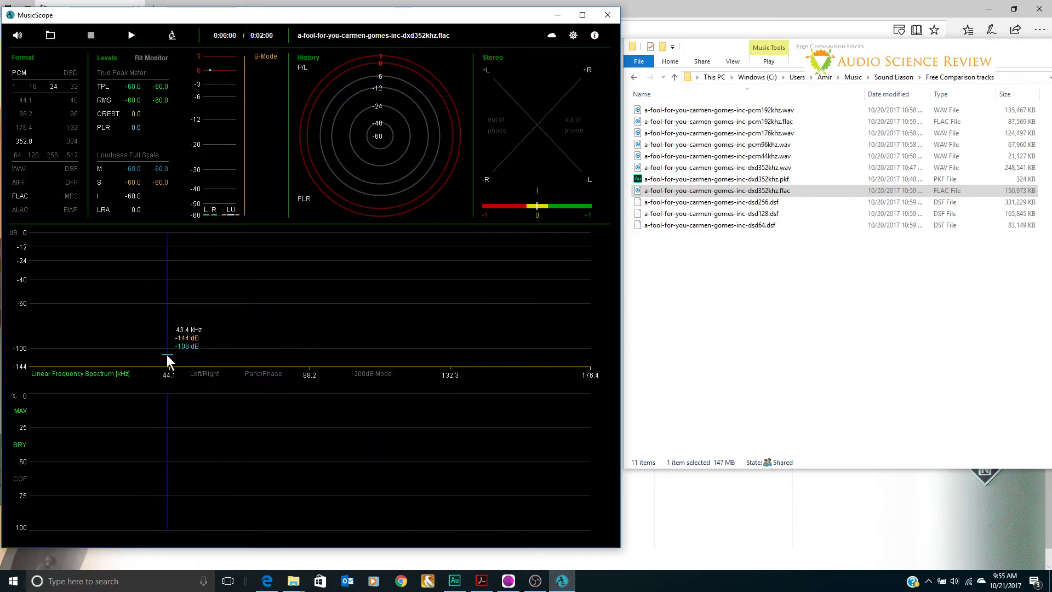
Play the DXD 352 kHz FLAC track in MusicScope, running it to about 0:00:41
{"action": "left_click", "coordinate": [131, 36]}
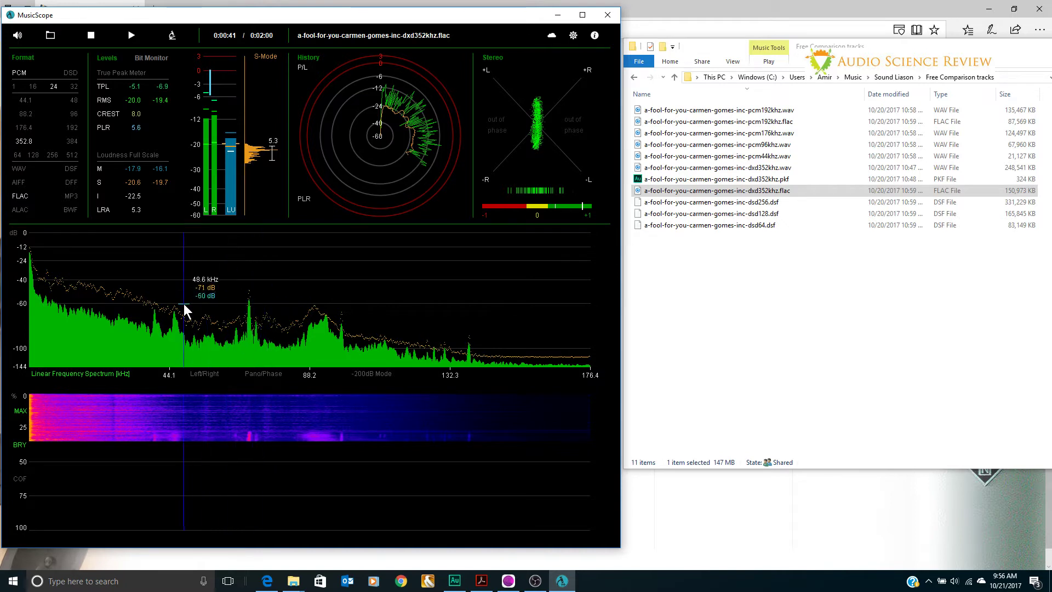
Stop the DXD 352 kHz track, then resume playback to show its live spectrum to 176.4 kHz
{"action": "left_click", "coordinate": [91, 32]}
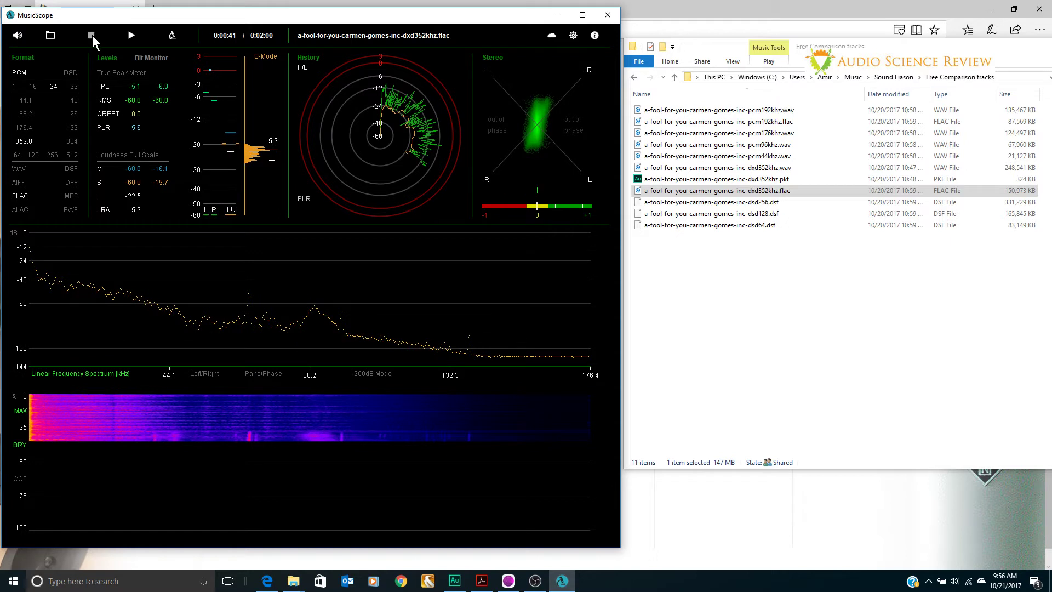
{"action": "left_click", "coordinate": [131, 37]}
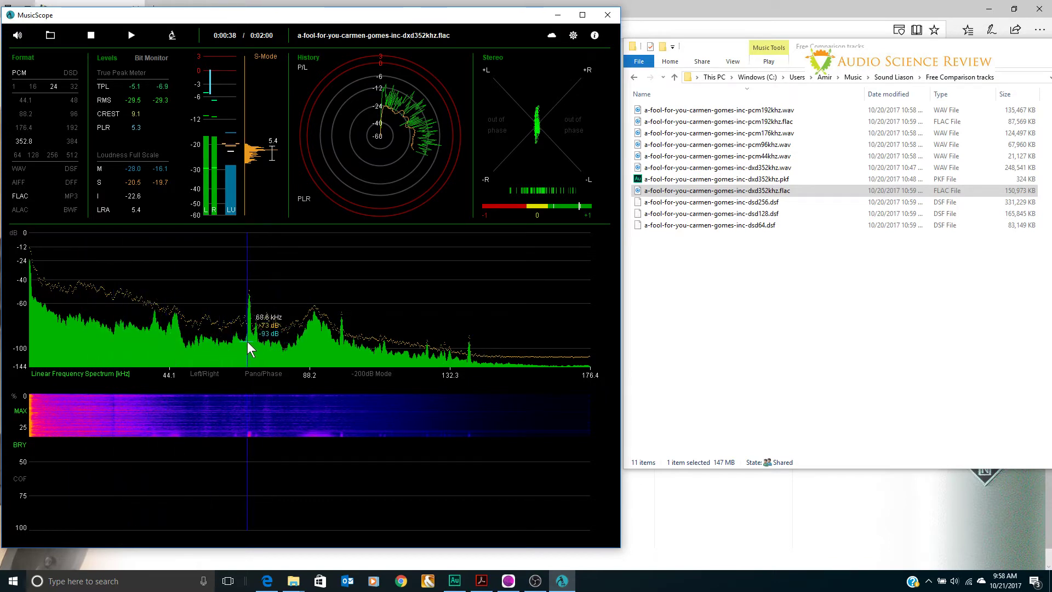
Resume the DXD 352 kHz track and stop it at 0:00:42 to freeze its spectrum
{"action": "left_click", "coordinate": [132, 36]}
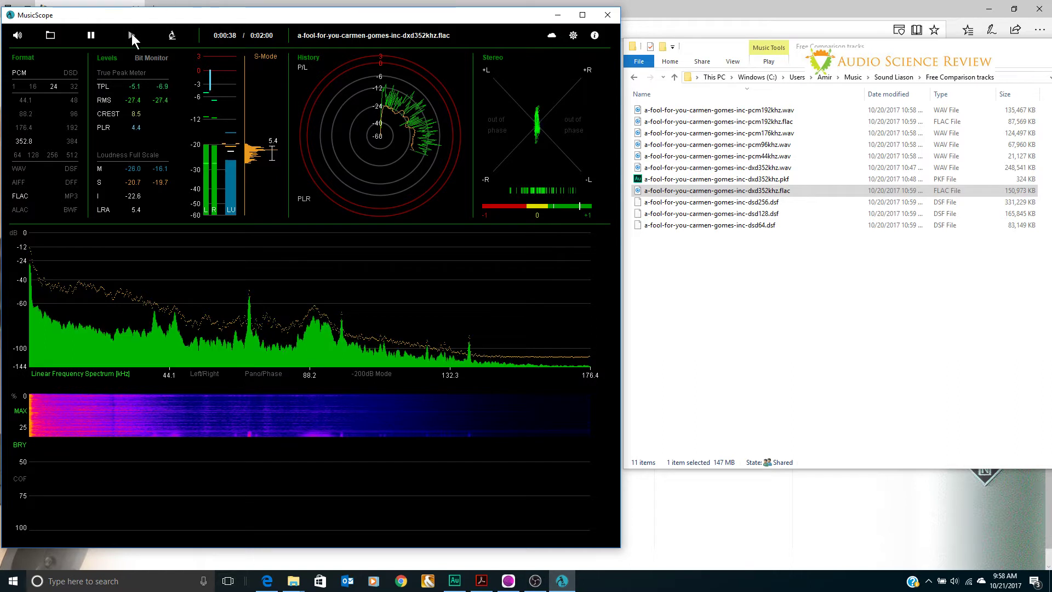
{"action": "left_click", "coordinate": [91, 35]}
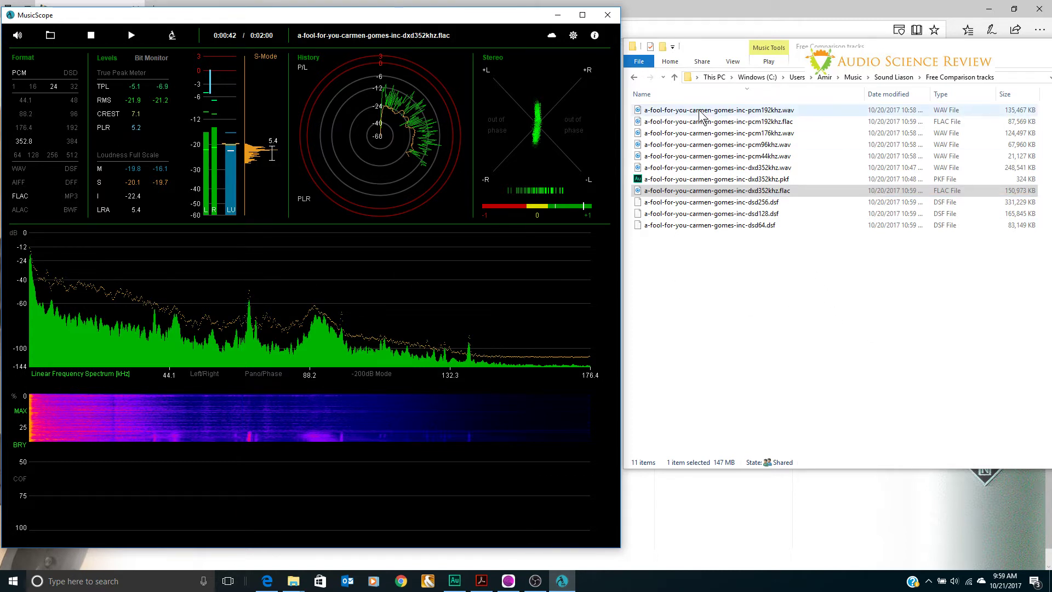
Load pcm176khz.wav into MusicScope and play it, showing its spectrum out to 88.2 kHz
{"action": "left_click", "coordinate": [639, 138]}
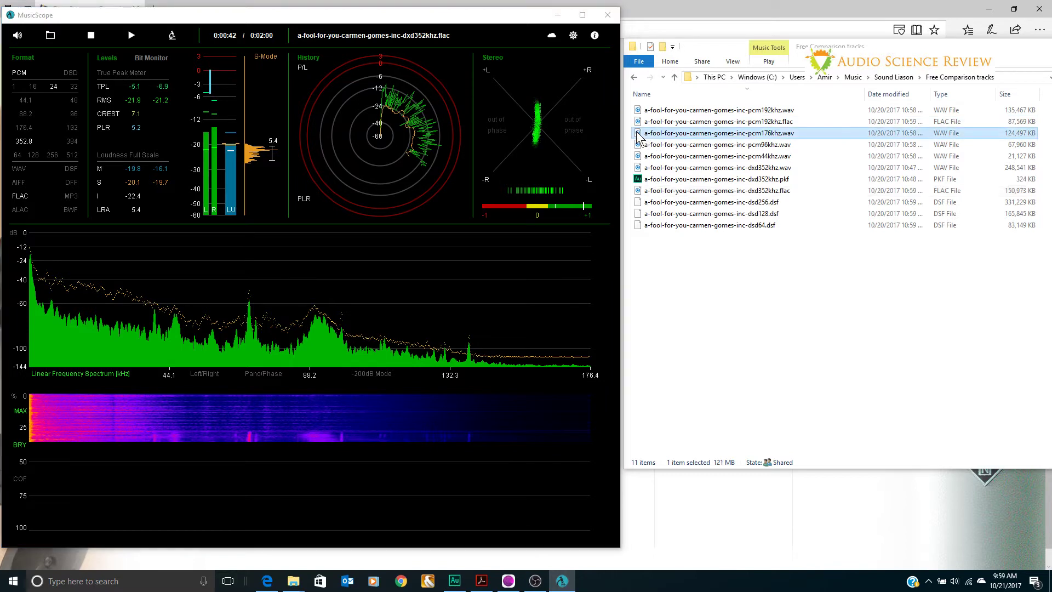
{"action": "left_click_drag", "start_coordinate": [636, 138], "coordinate": [394, 290]}
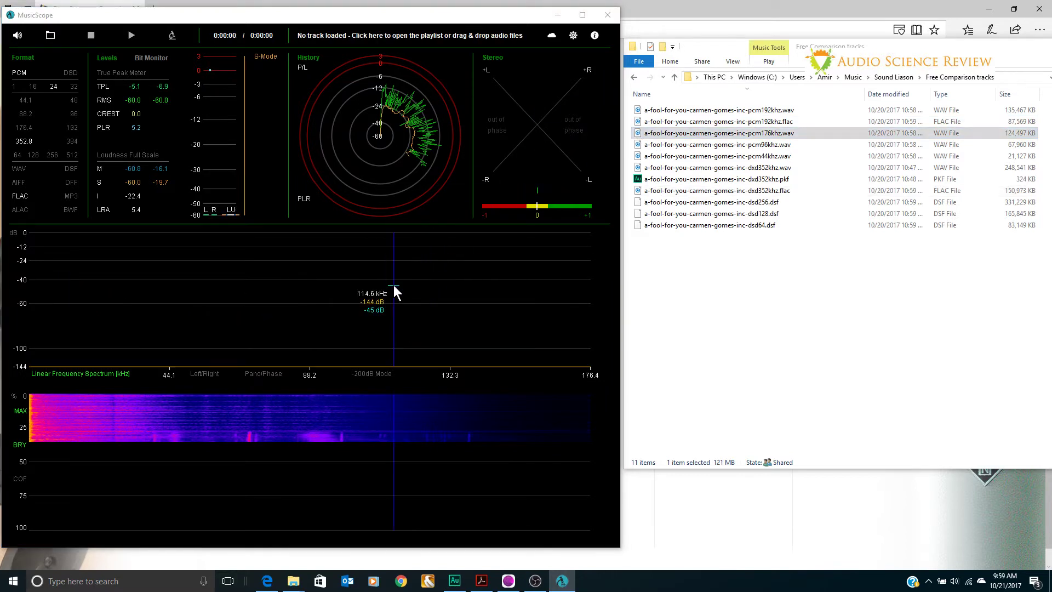
{"action": "left_click", "coordinate": [132, 36]}
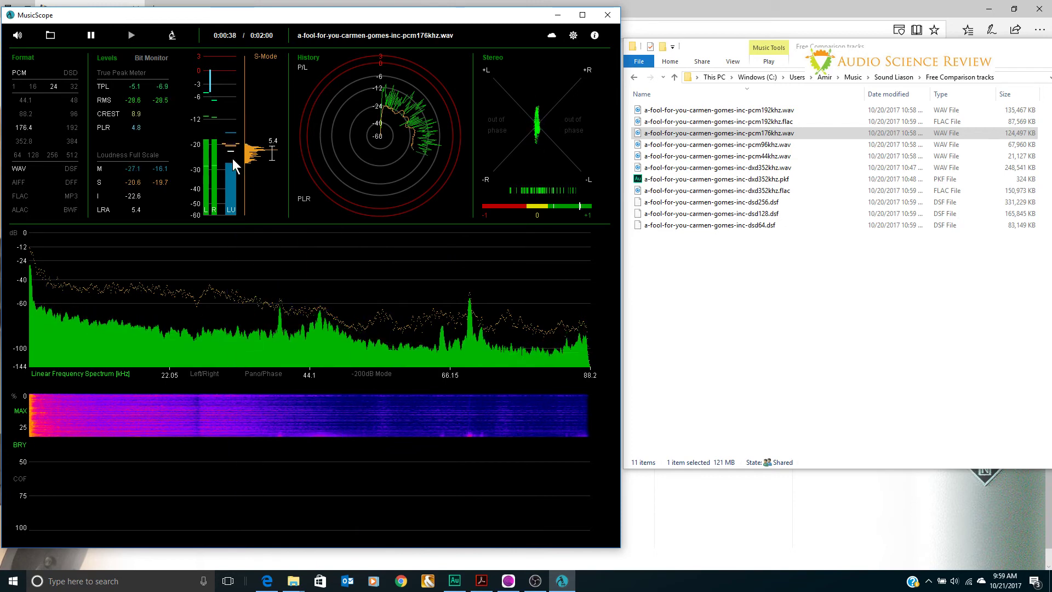
Stop the 176 kHz PCM WAV at 0:00:39, freezing its spectrum with the spike near 70 kHz
{"action": "left_click", "coordinate": [91, 36]}
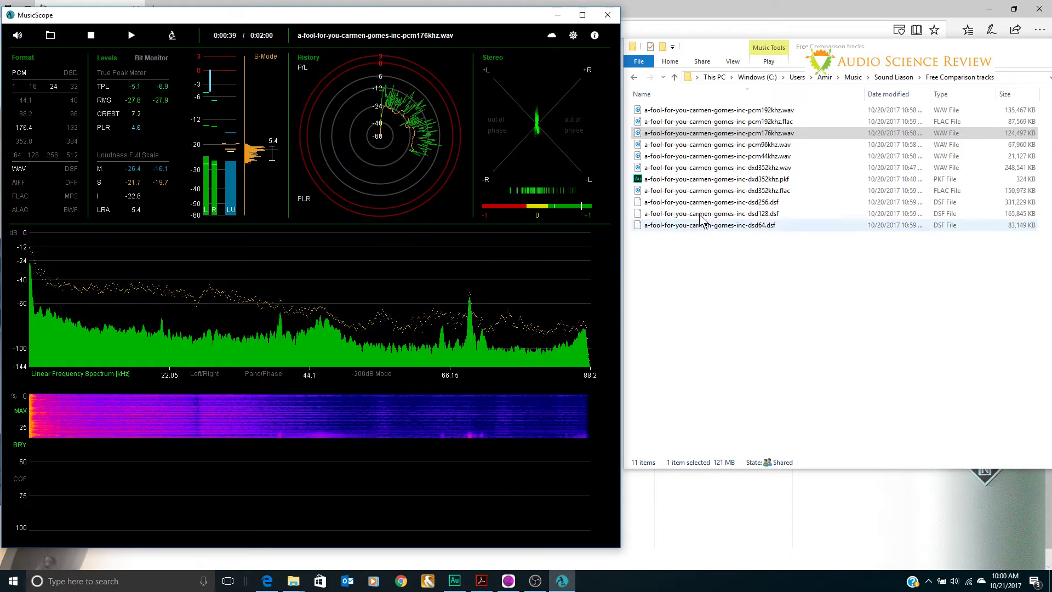
Load the 44 kHz PCM WAV, play it and pause at 0:00:10 with spectrum ending at 22.05 kHz
{"action": "left_click", "coordinate": [639, 158]}
{"action": "left_click_drag", "start_coordinate": [638, 158], "coordinate": [298, 271]}
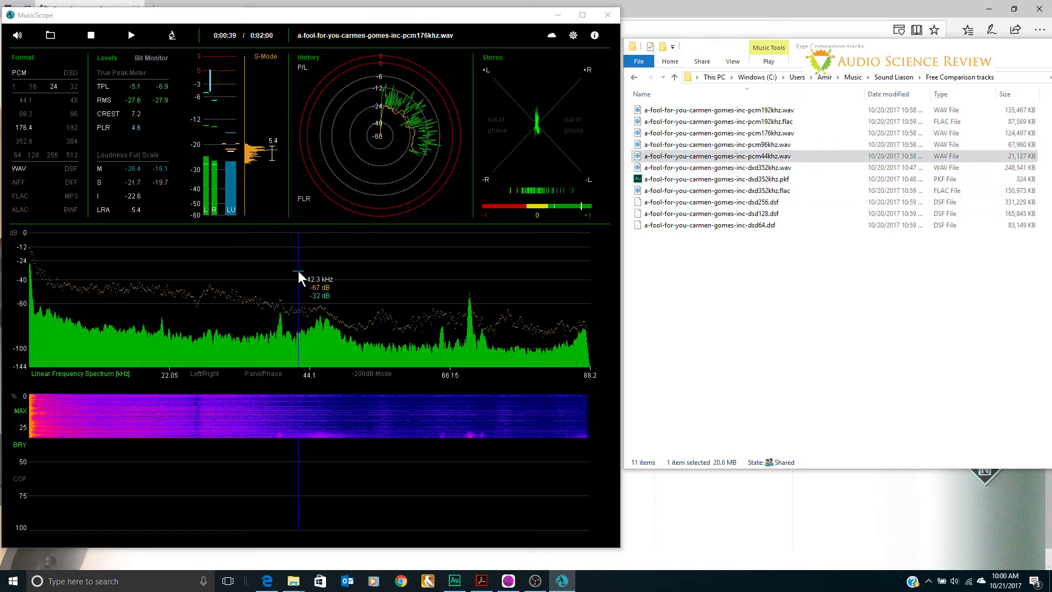
{"action": "left_click", "coordinate": [132, 36]}
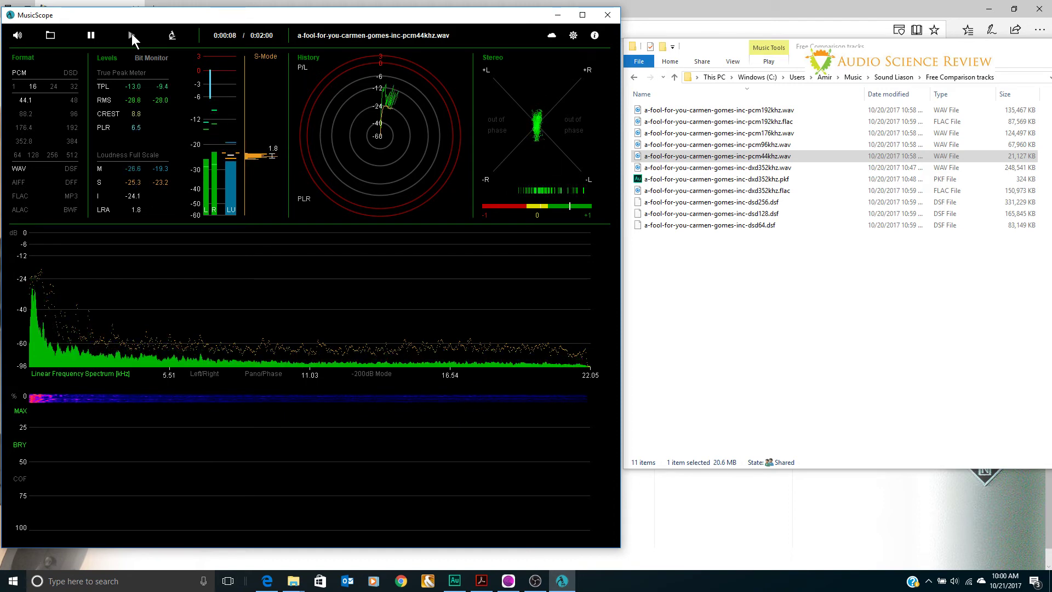
{"action": "left_click", "coordinate": [91, 37]}
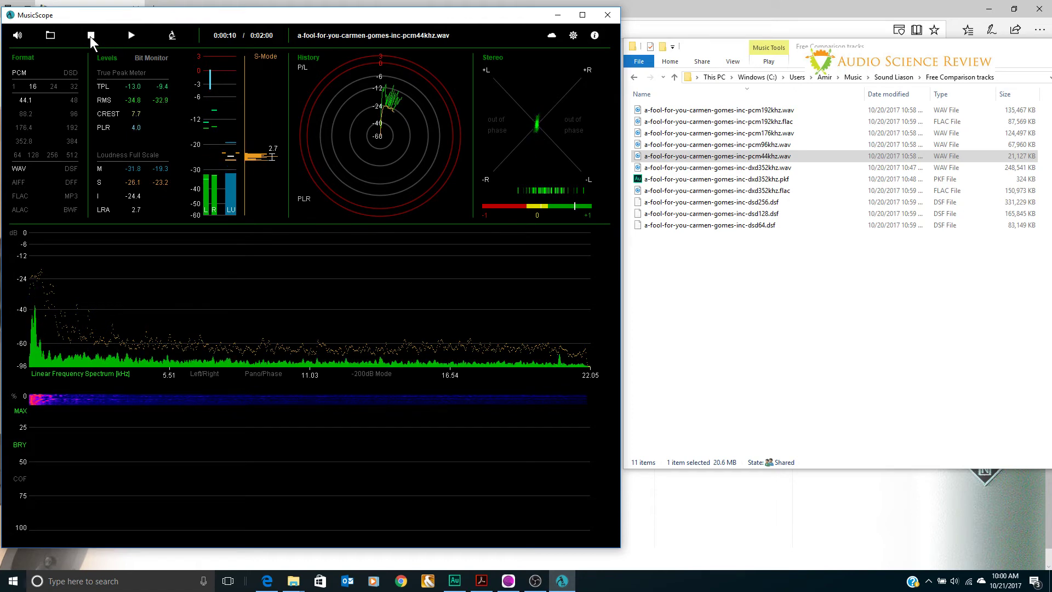
Load dsd256.dsf from the comparison tracks folder into MusicScope and start playback
{"action": "left_click", "coordinate": [720, 48]}
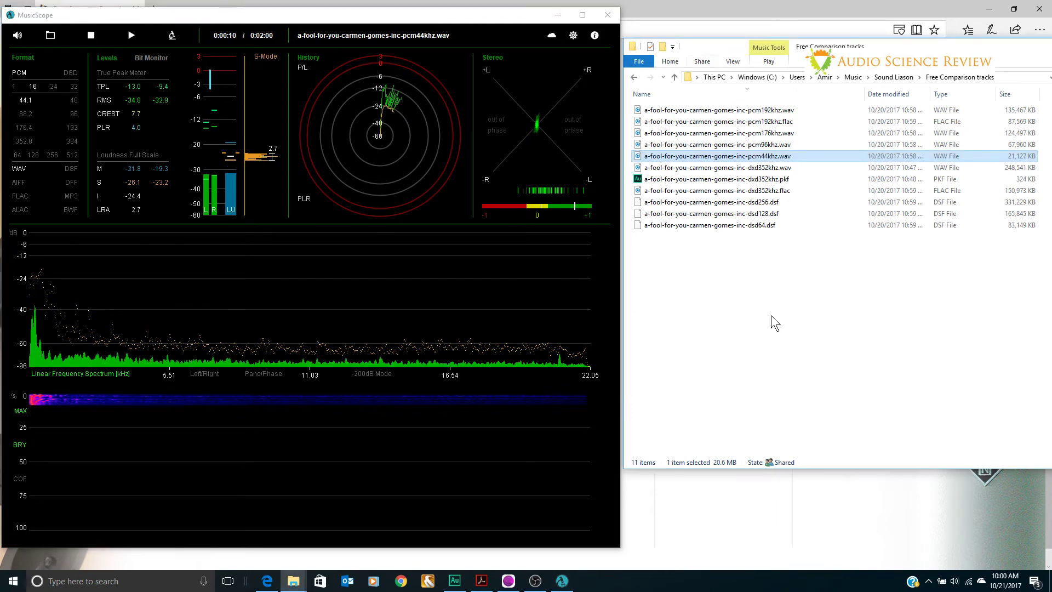
{"action": "left_click", "coordinate": [640, 203]}
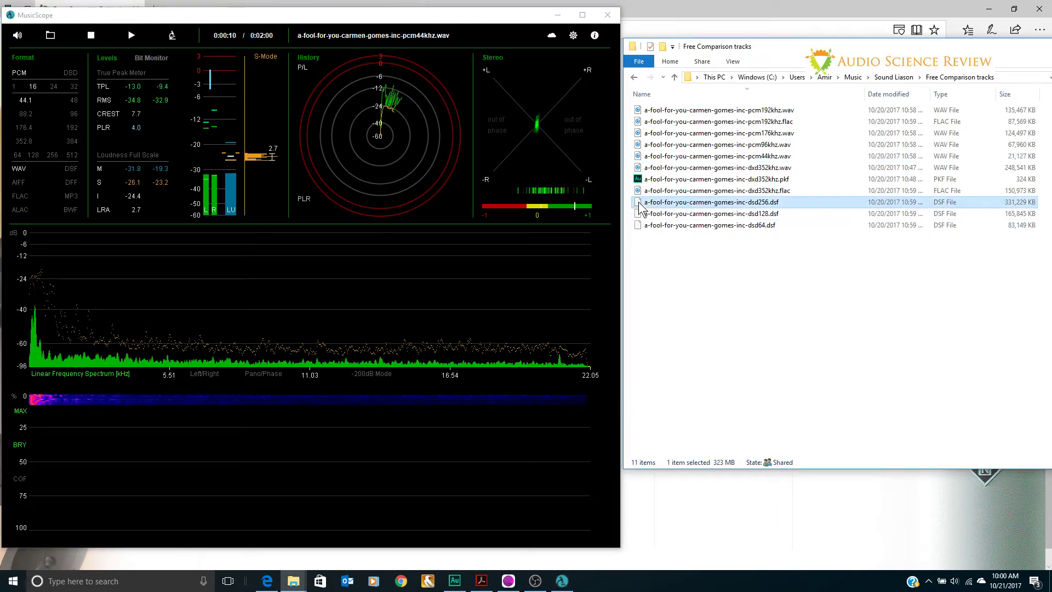
{"action": "left_click_drag", "start_coordinate": [641, 208], "coordinate": [405, 290]}
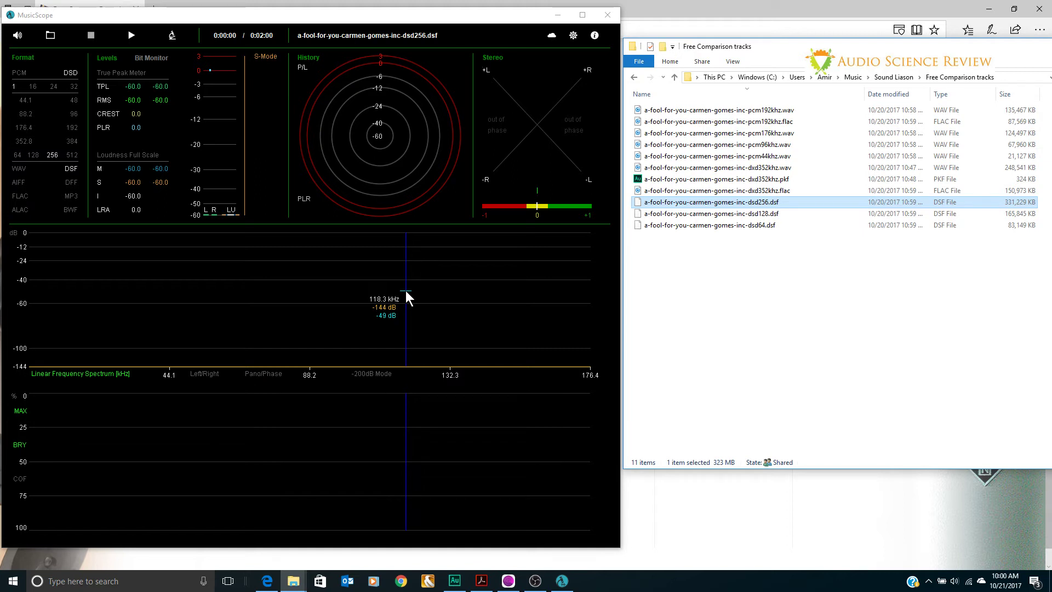
{"action": "left_click", "coordinate": [132, 38]}
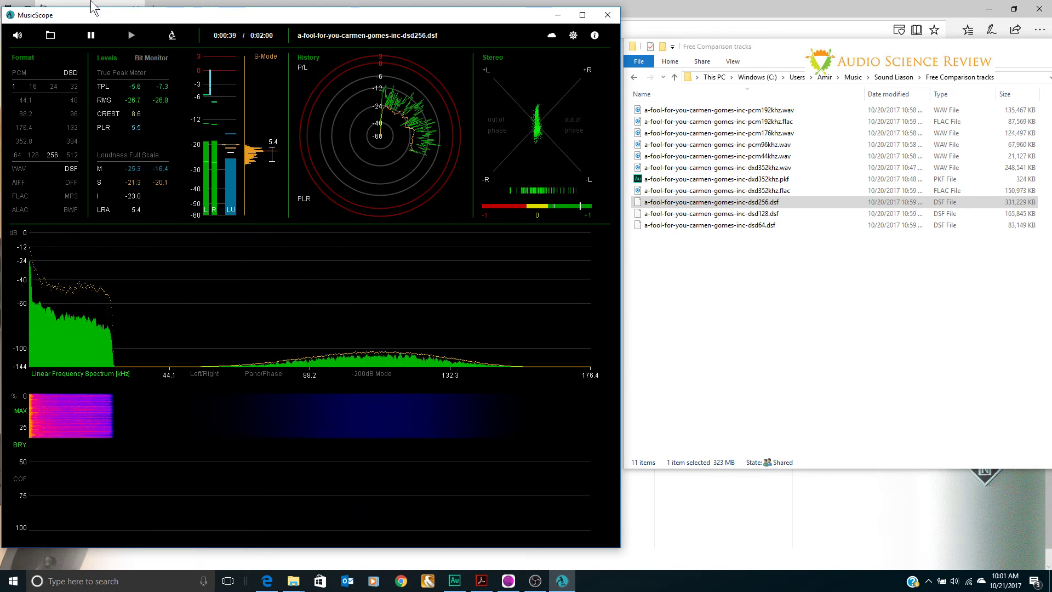
Pause the DSD256 track at 0:00:39, freezing music near 26 kHz and noise near 114.6 kHz
{"action": "left_click", "coordinate": [90, 36]}
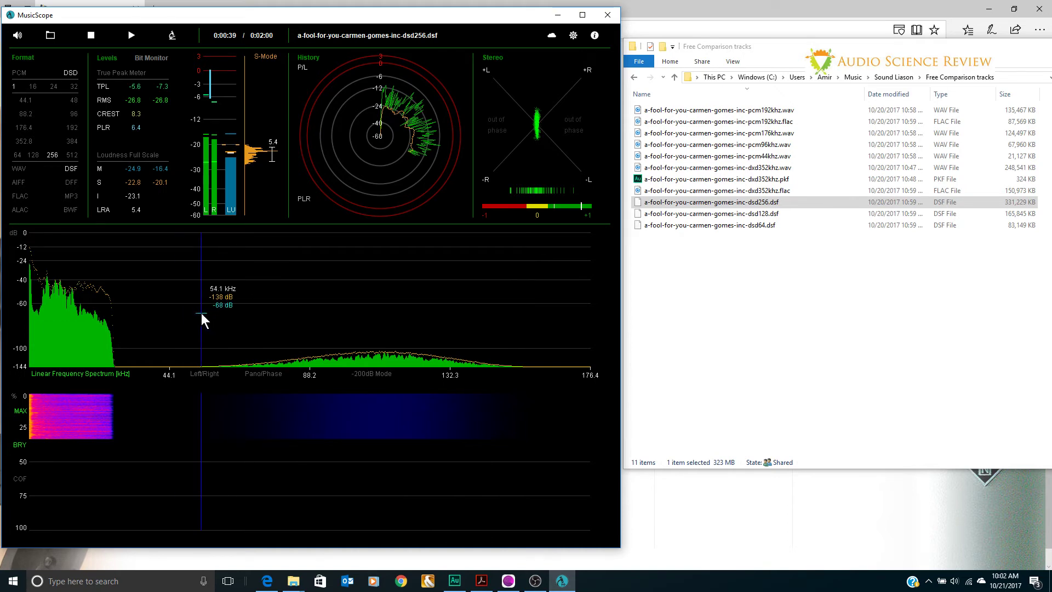
Load dsd64.dsf into MusicScope and play it, showing the noise hump peaking near 59 kHz
{"action": "left_click", "coordinate": [636, 225]}
{"action": "left_click_drag", "start_coordinate": [636, 225], "coordinate": [312, 303]}
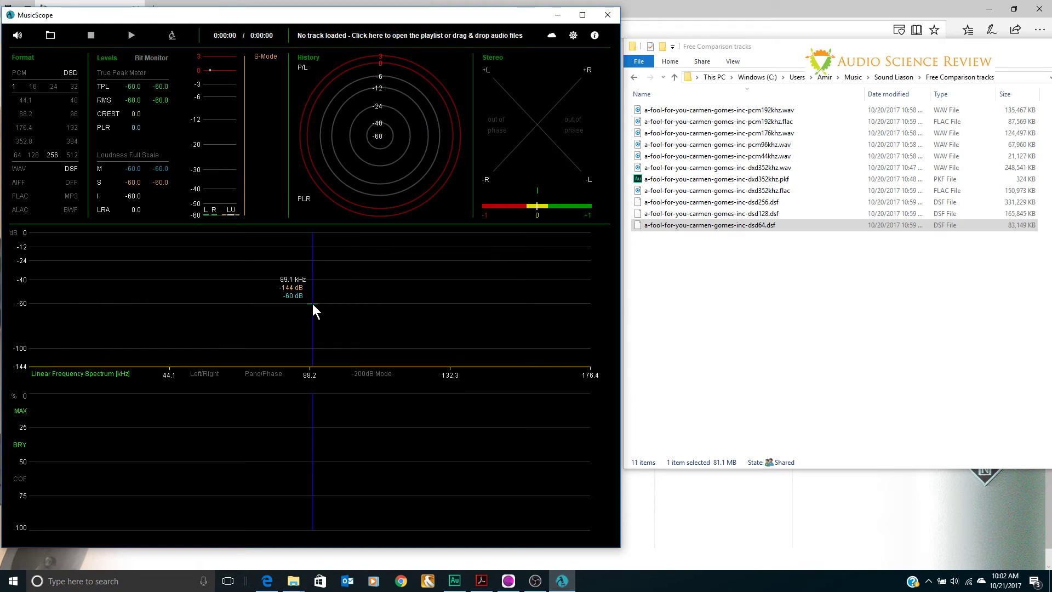
{"action": "left_click", "coordinate": [131, 36]}
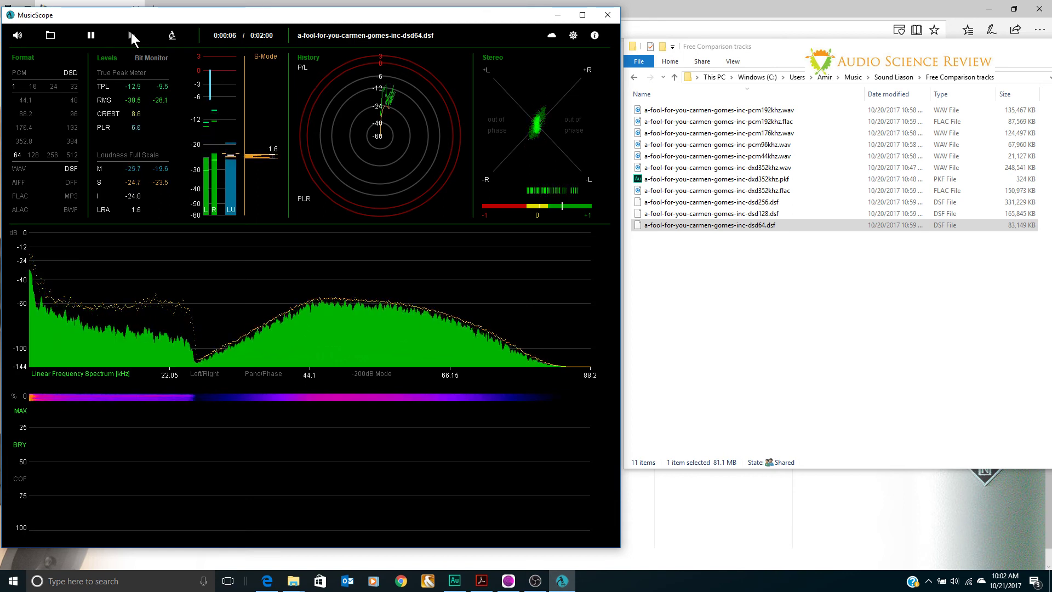
{"action": "mouse_move", "coordinate": [176, 316]}
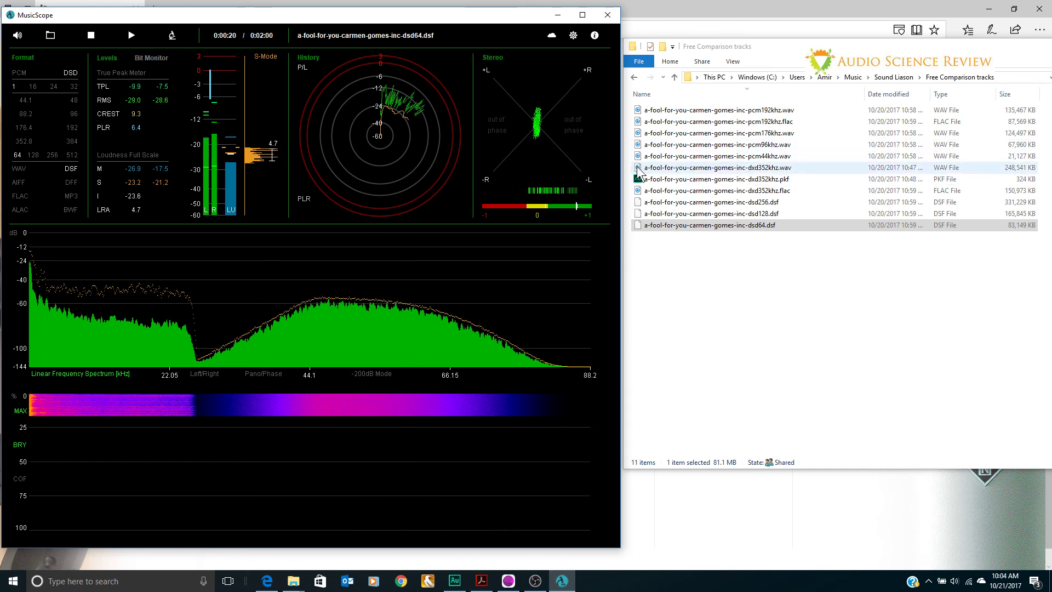
Load dxd352khz.wav into MusicScope, play it for two seconds, then pause
{"action": "left_click", "coordinate": [639, 172]}
{"action": "left_click_drag", "start_coordinate": [639, 171], "coordinate": [340, 294]}
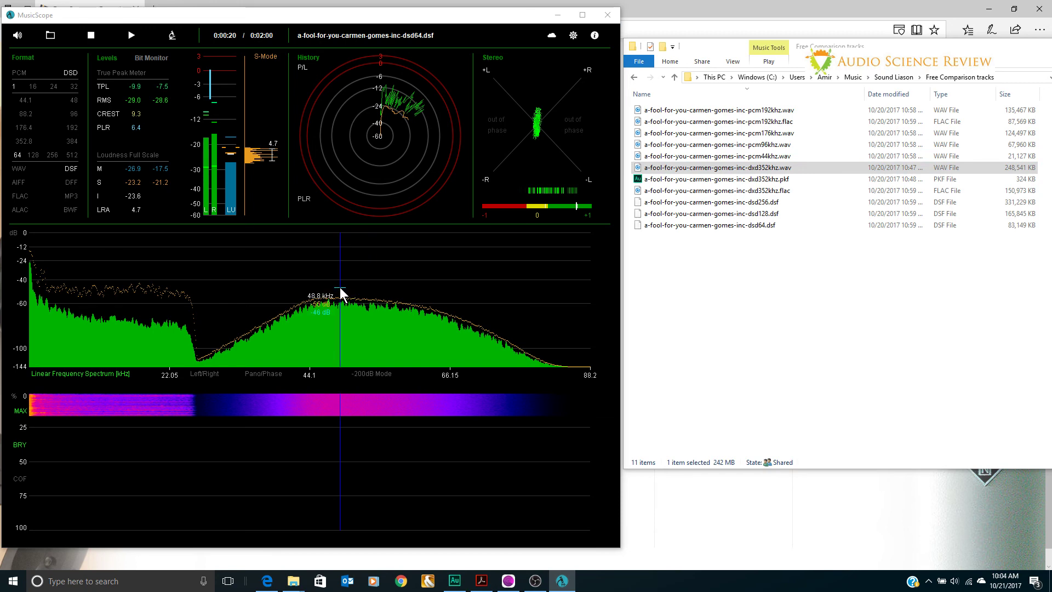
{"action": "left_click", "coordinate": [131, 36]}
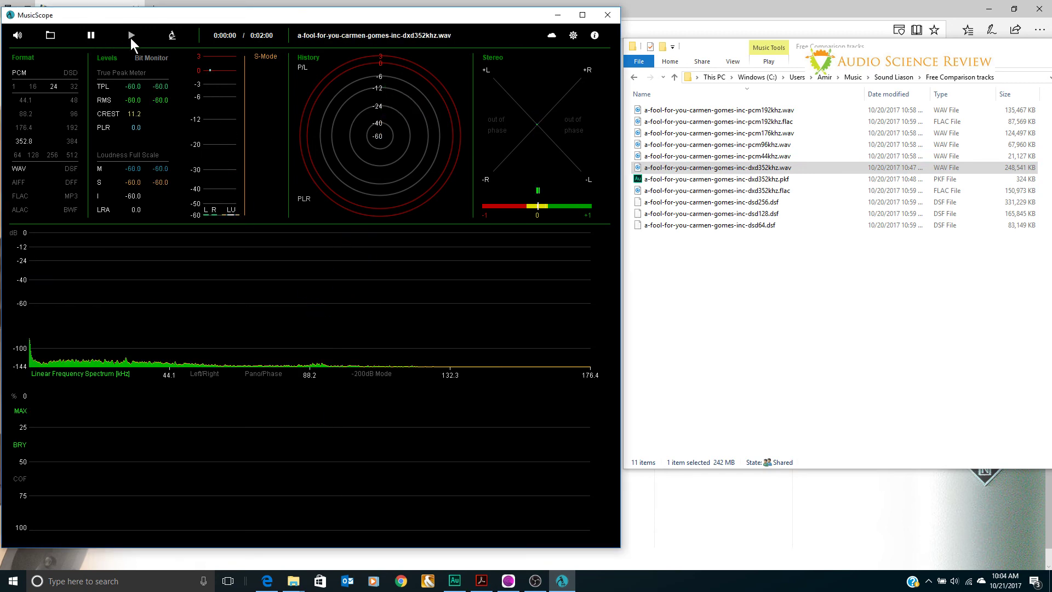
{"action": "left_click", "coordinate": [92, 35]}
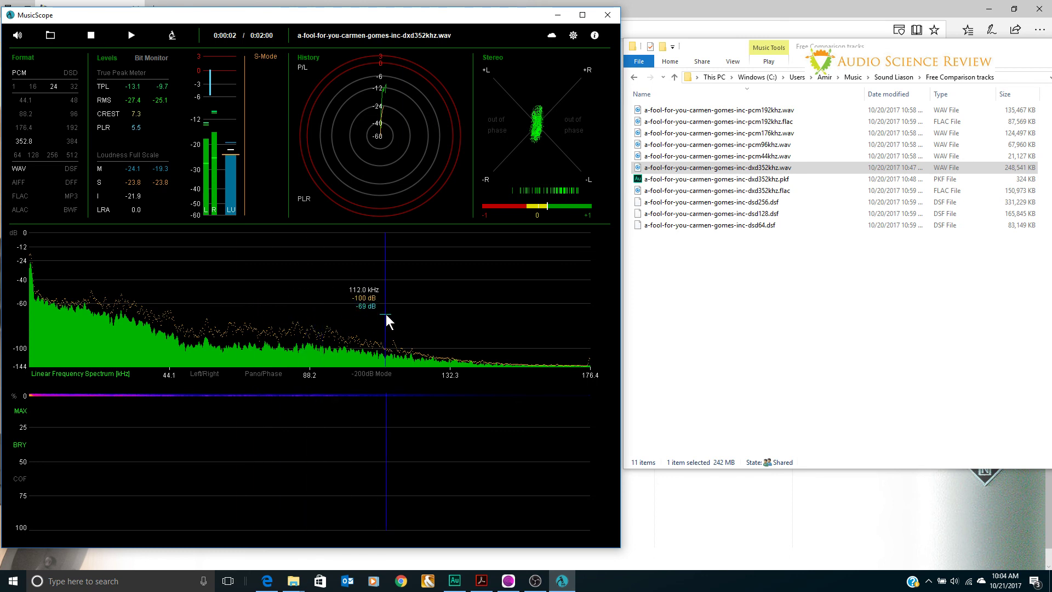